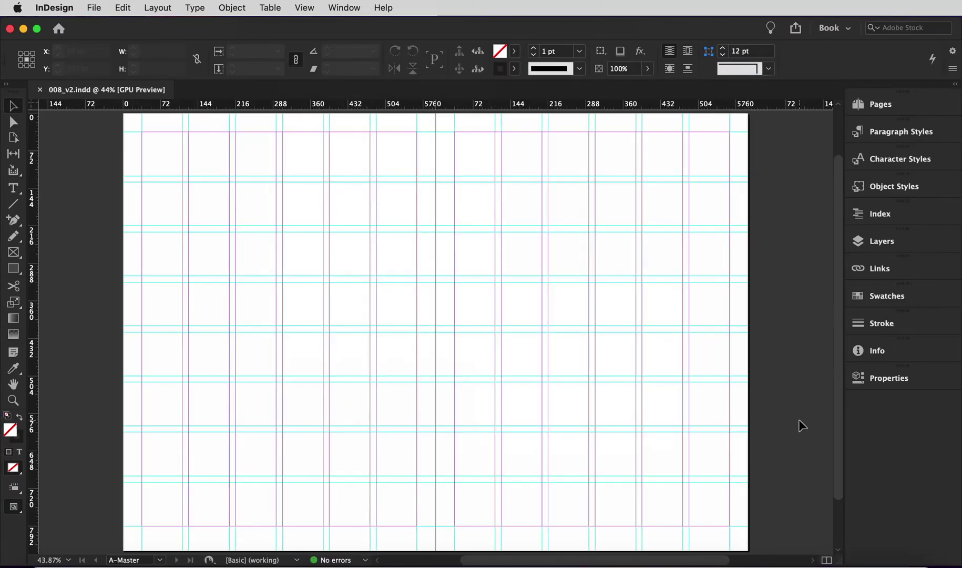
Step: Show the baseline grid across the example spread's pages
key(super+alt+apostrophe)
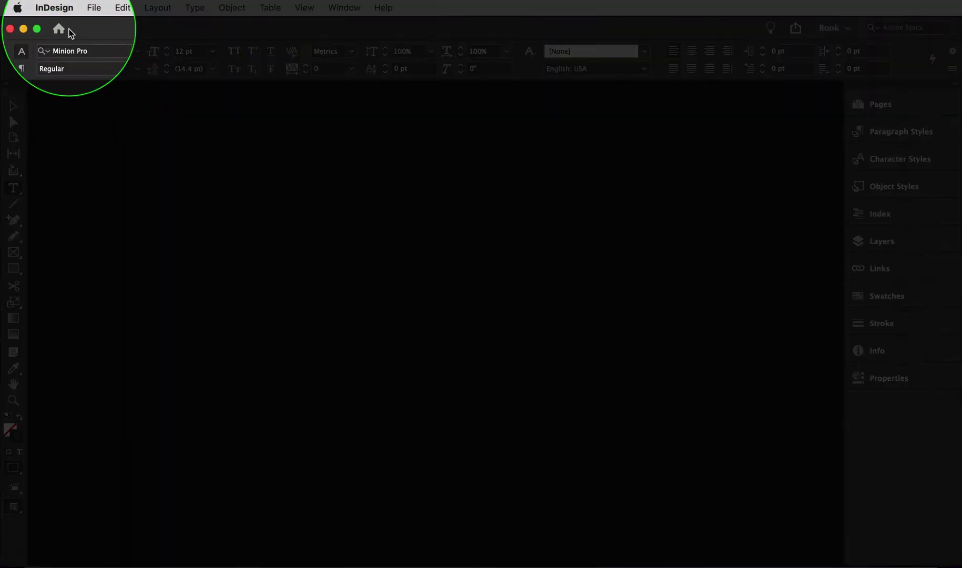
click(62, 7)
mouse_move(73, 43)
click(188, 130)
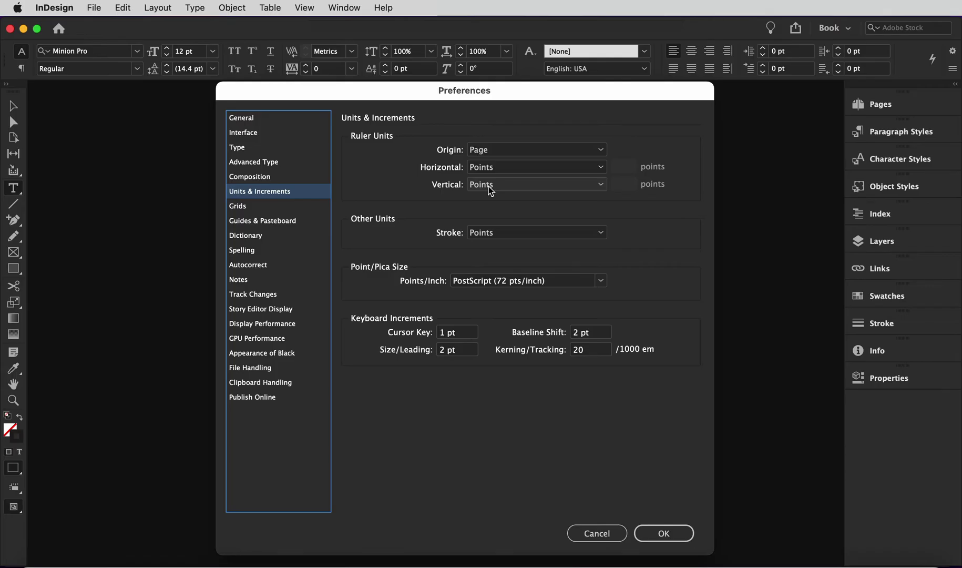
click(654, 537)
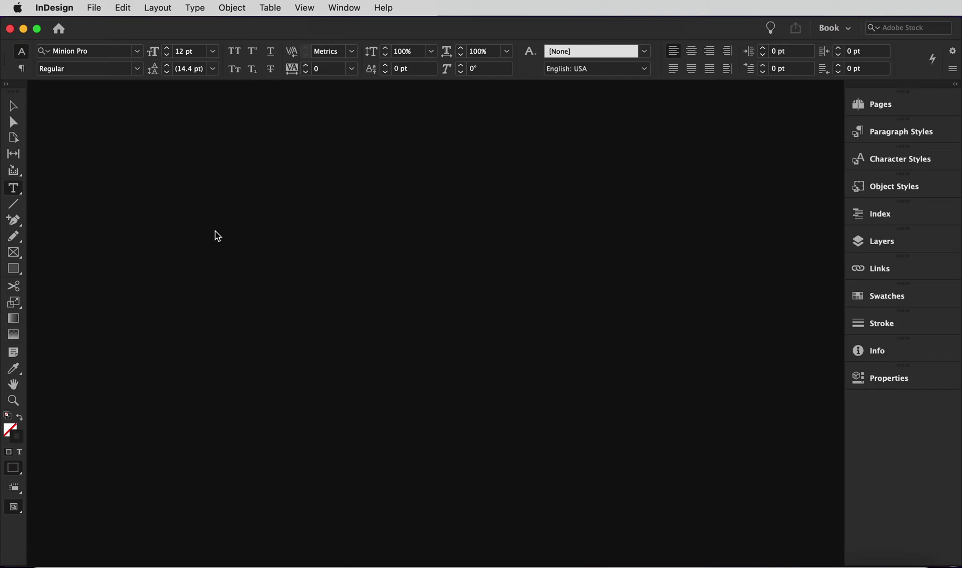
Step: In Document Setup, set the page width to 600 pt and height to 840 pt
click(95, 14)
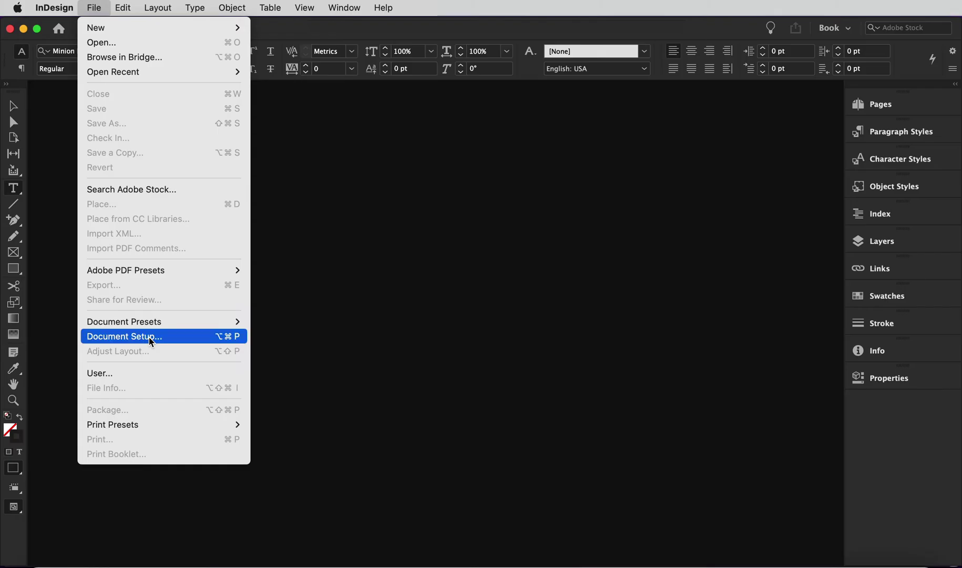
click(151, 339)
click(389, 225)
text(600)
key(Tab)
text(840)
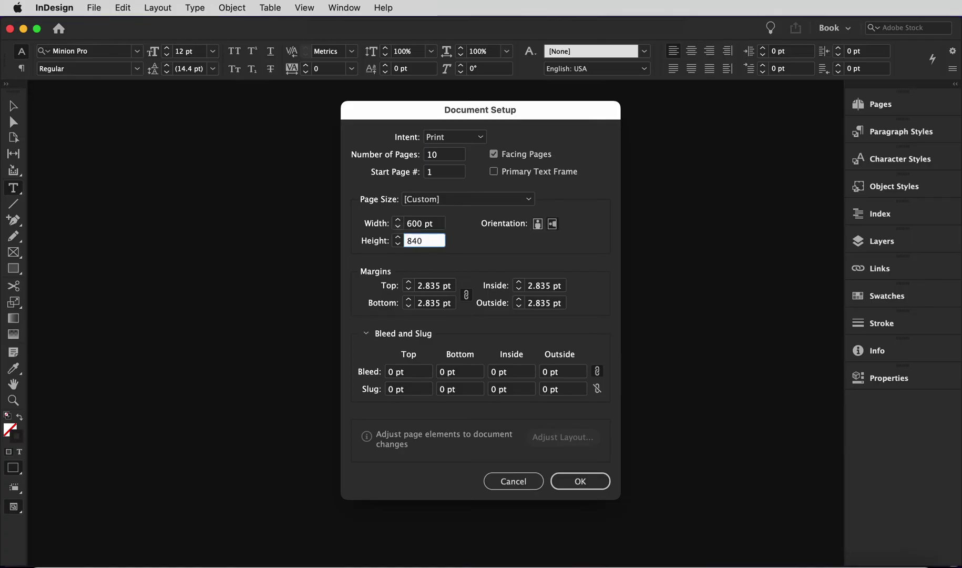
click(421, 224)
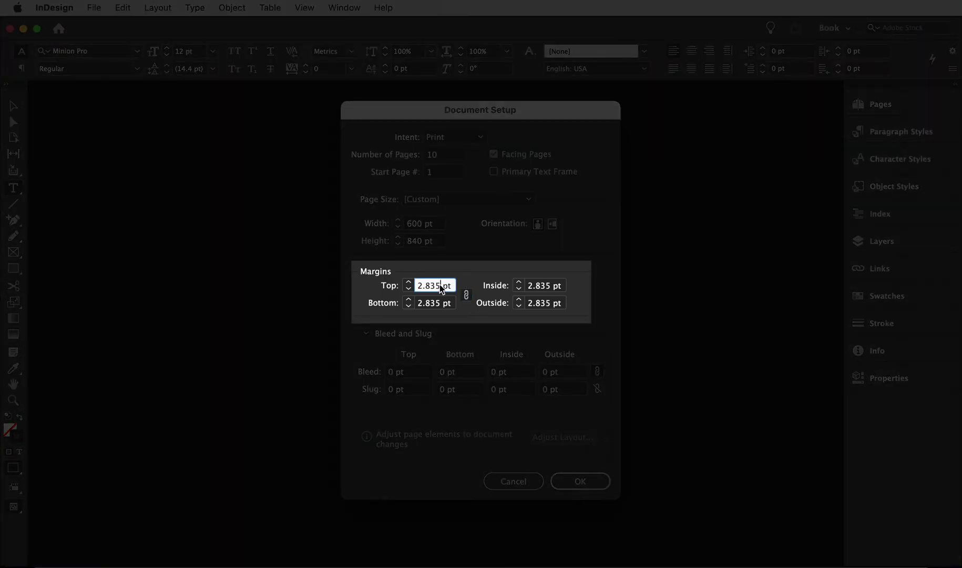
Step: Set all margins to 36 pt, then unlink them and make the bottom margin 48 pt
drag(440, 288, 403, 288)
text(36)
click(436, 307)
click(465, 295)
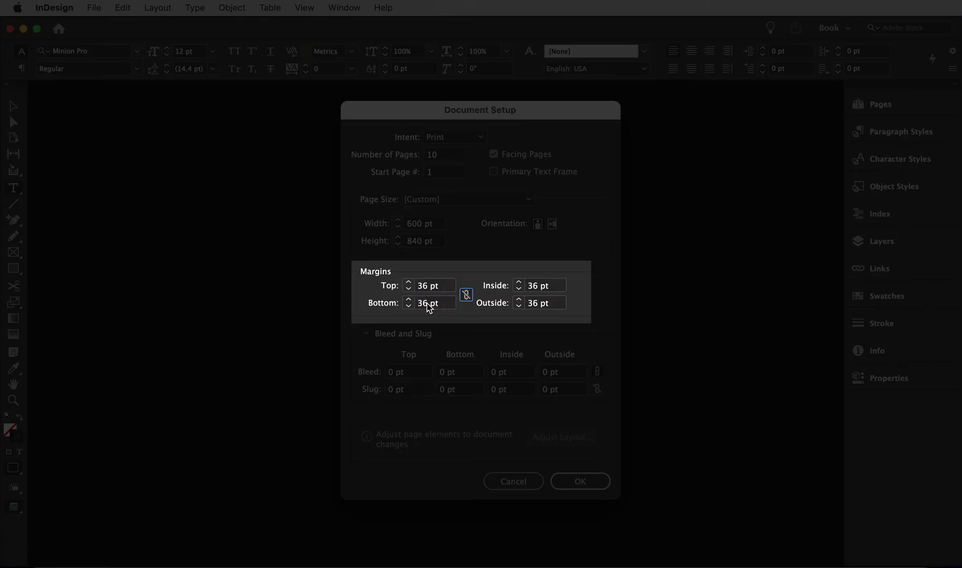
drag(428, 307, 405, 307)
text(48)
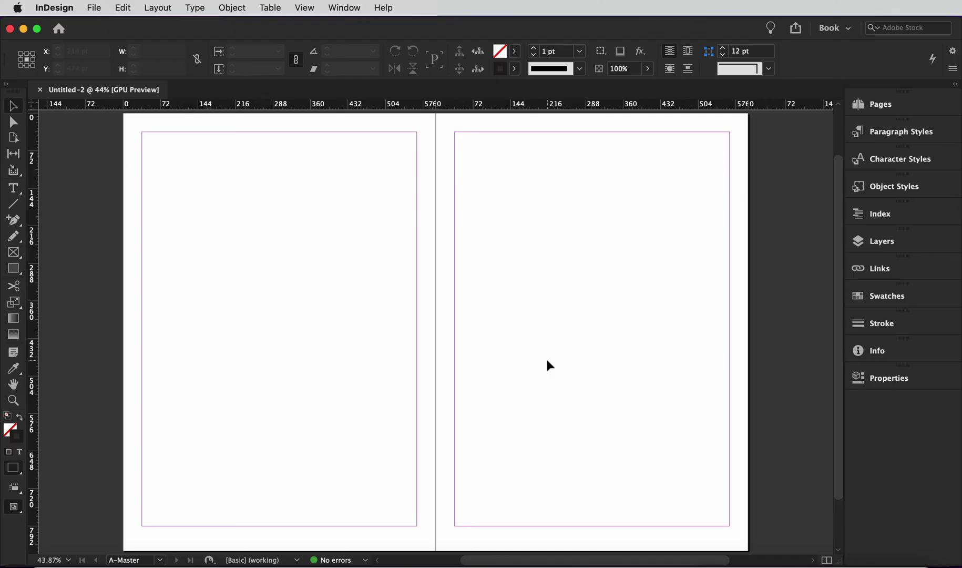
Step: Turn on Show Baseline Grid, zoom in to check its lines, then zoom back out to the spread
click(304, 8)
mouse_move(376, 300)
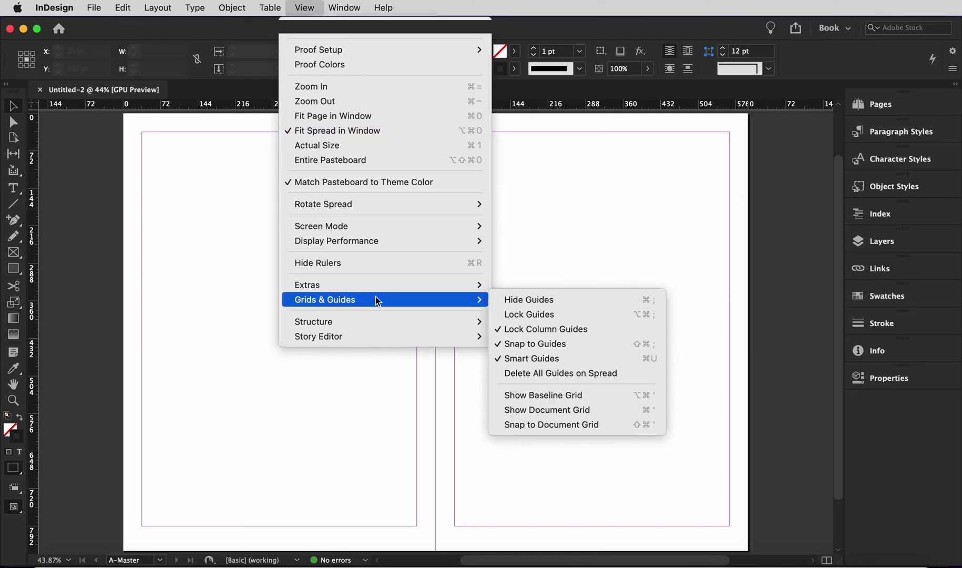
click(548, 395)
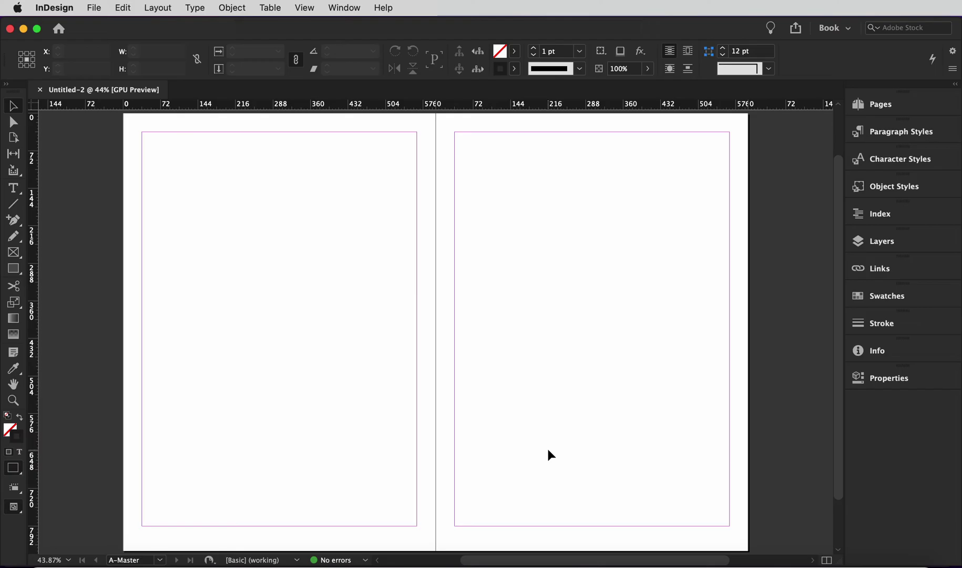
key(super+equal)
key(super+equal)
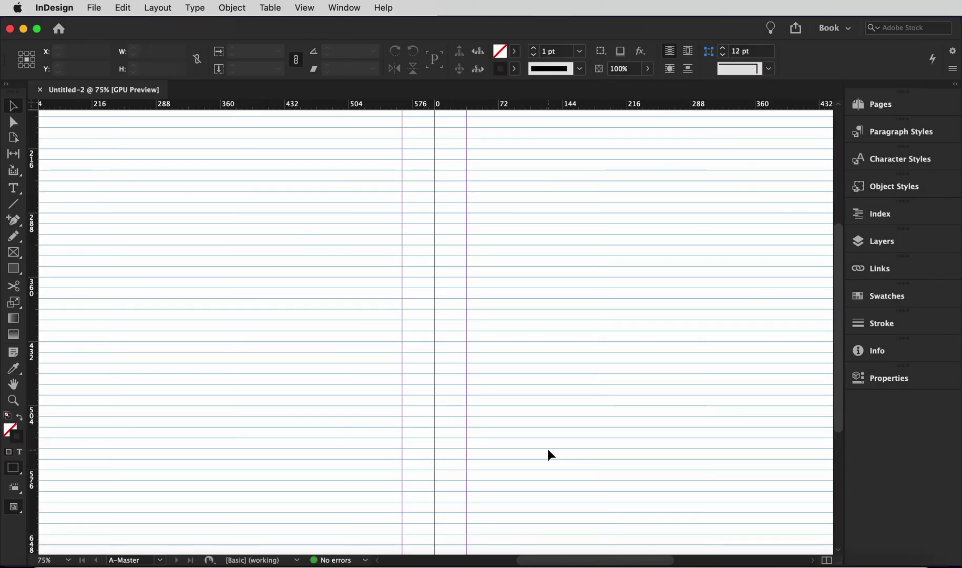
key(super+alt+0)
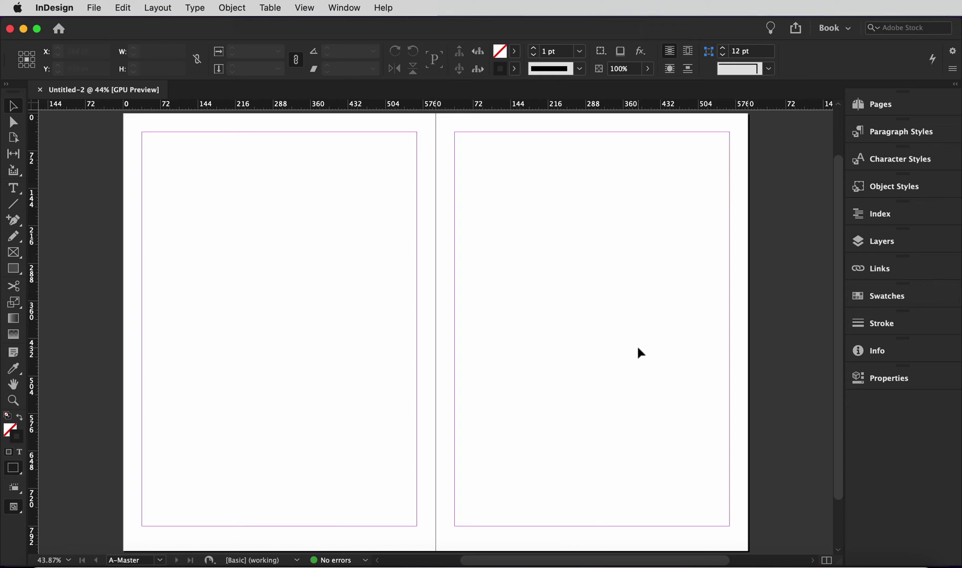
Step: Set baseline grid preferences: 25% view threshold, Light Gray, relative to Top Margin, start 0 pt
click(66, 8)
mouse_move(115, 43)
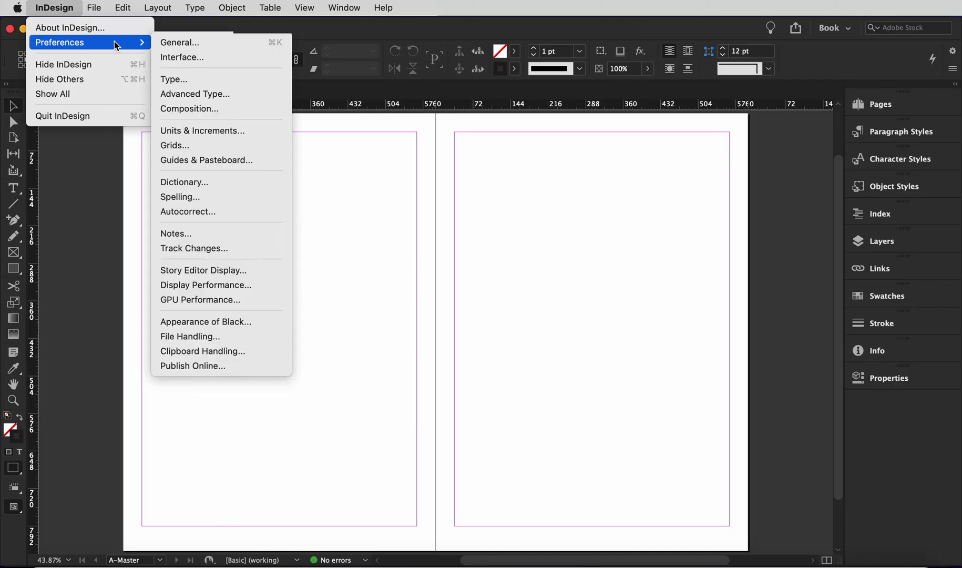
click(244, 144)
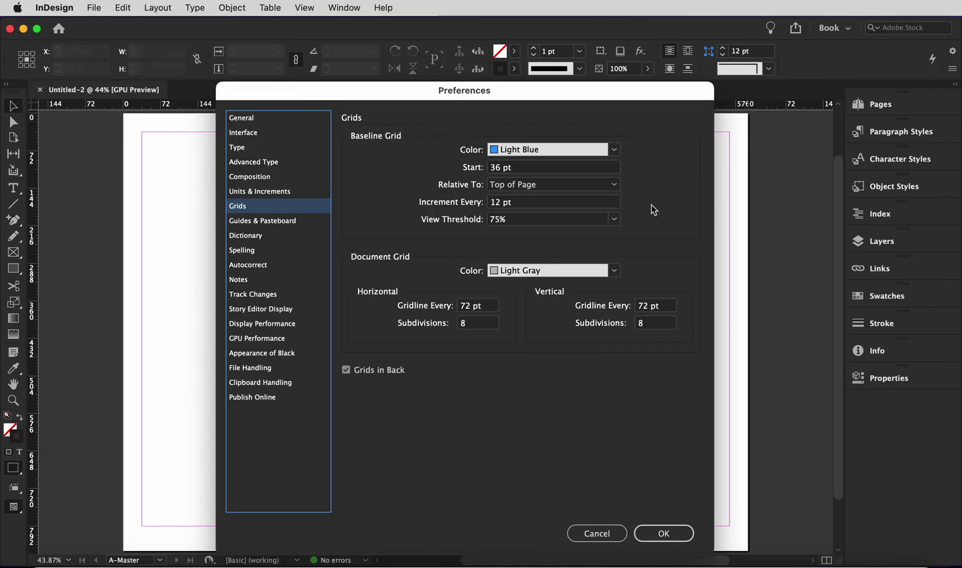
click(614, 220)
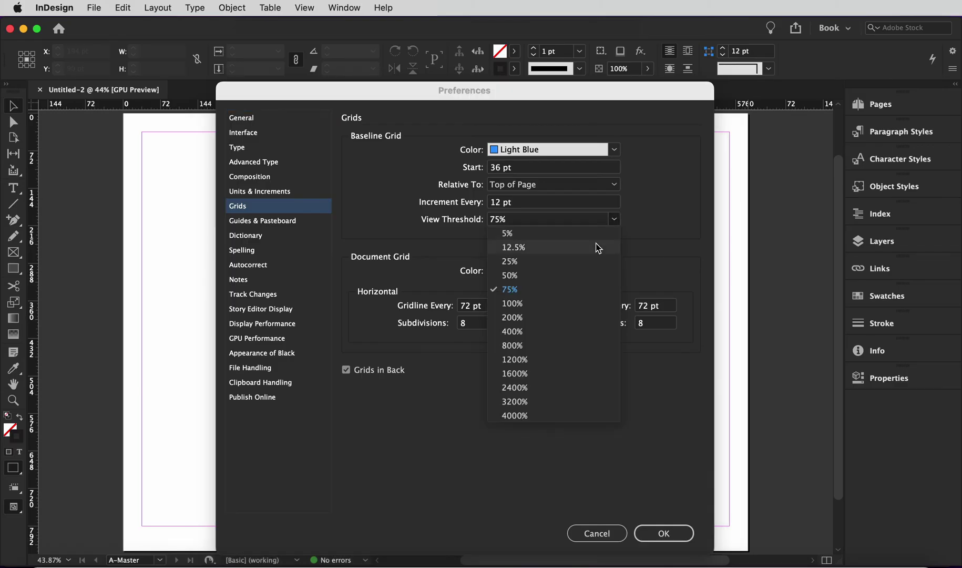
click(590, 261)
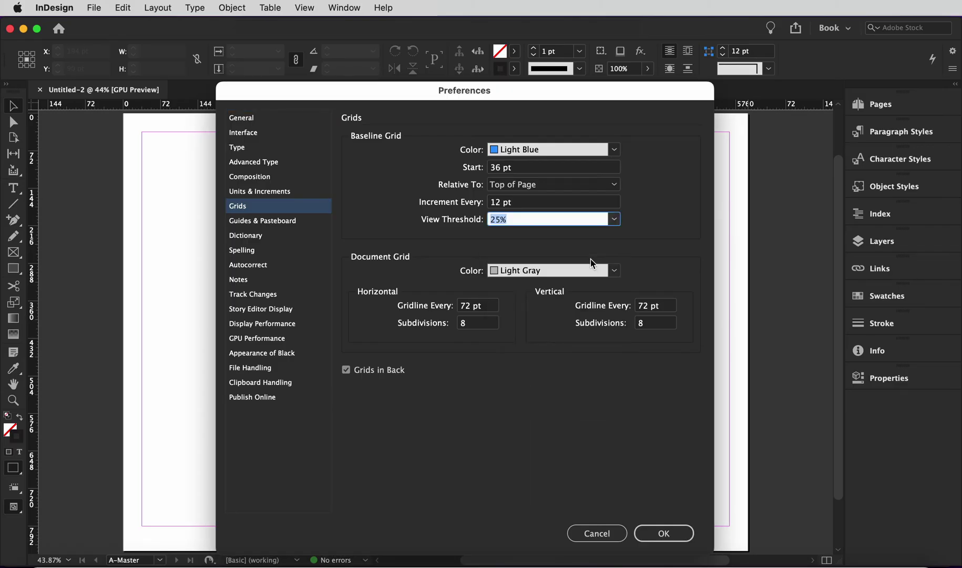
click(615, 149)
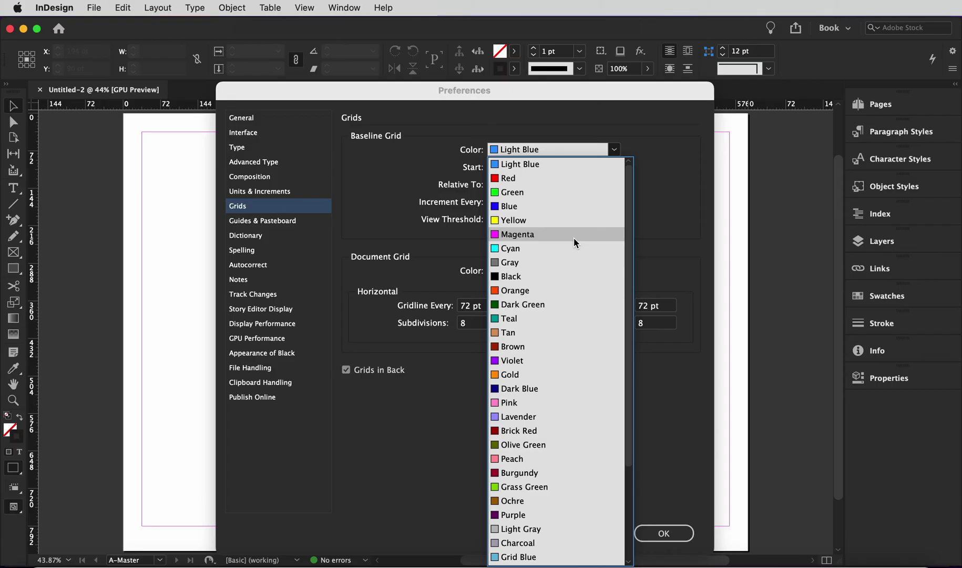
click(554, 525)
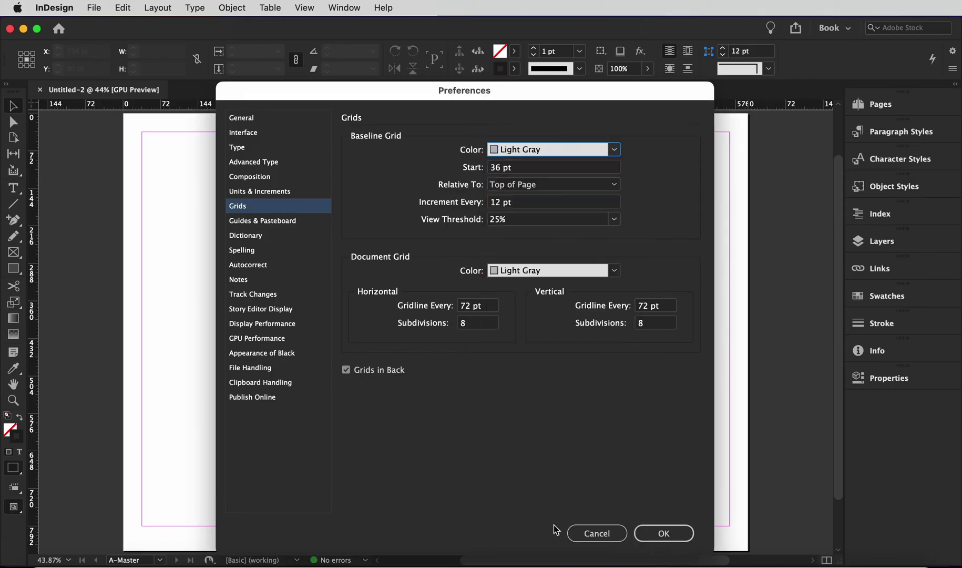
click(544, 185)
click(540, 210)
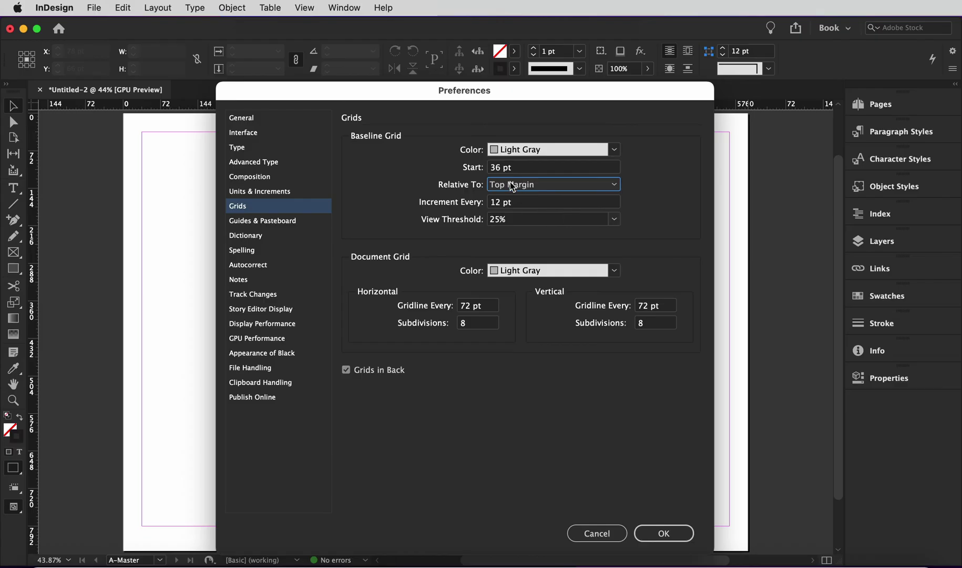
double_click(496, 167)
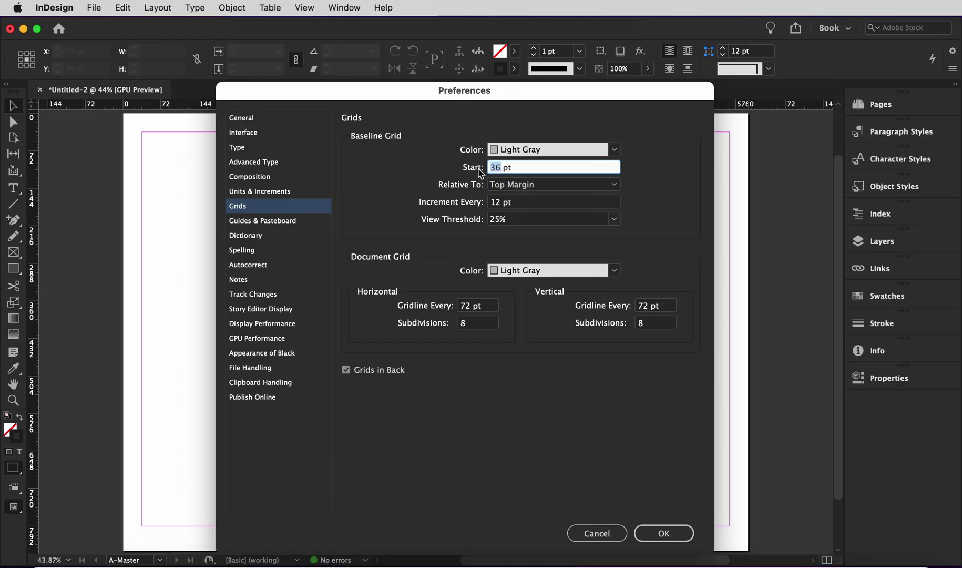
text(0)
click(604, 206)
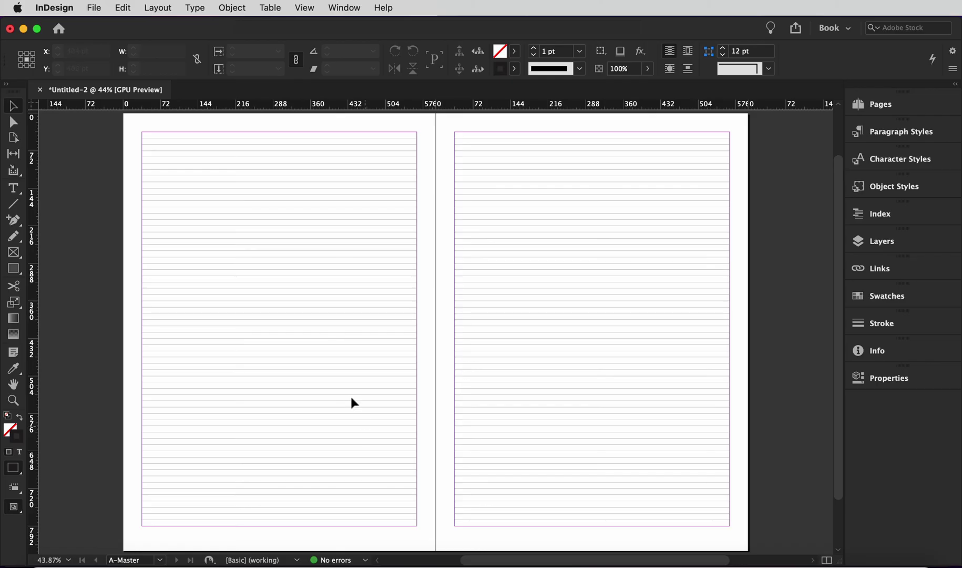
Step: Create guides with 8 rows and 6 columns on each page
click(159, 8)
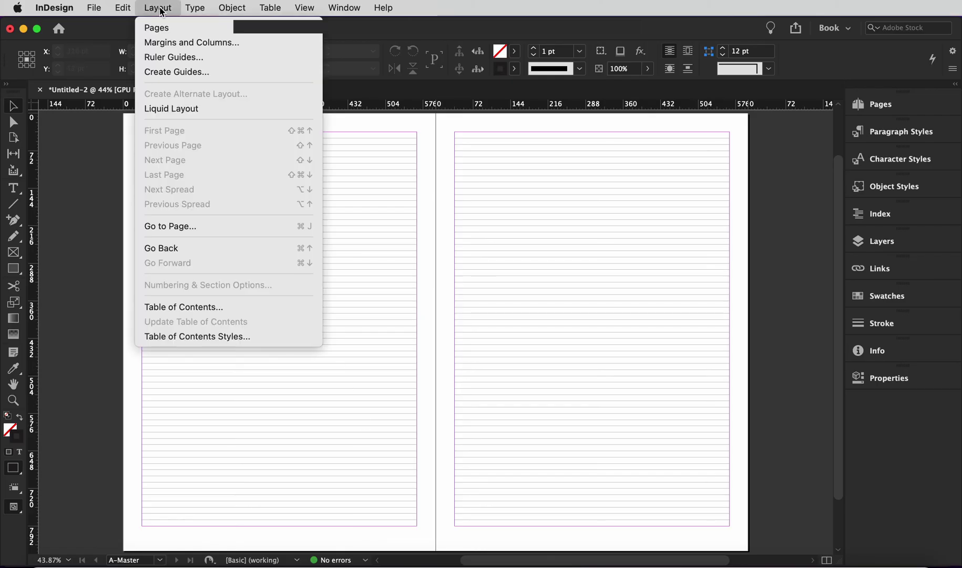
click(210, 76)
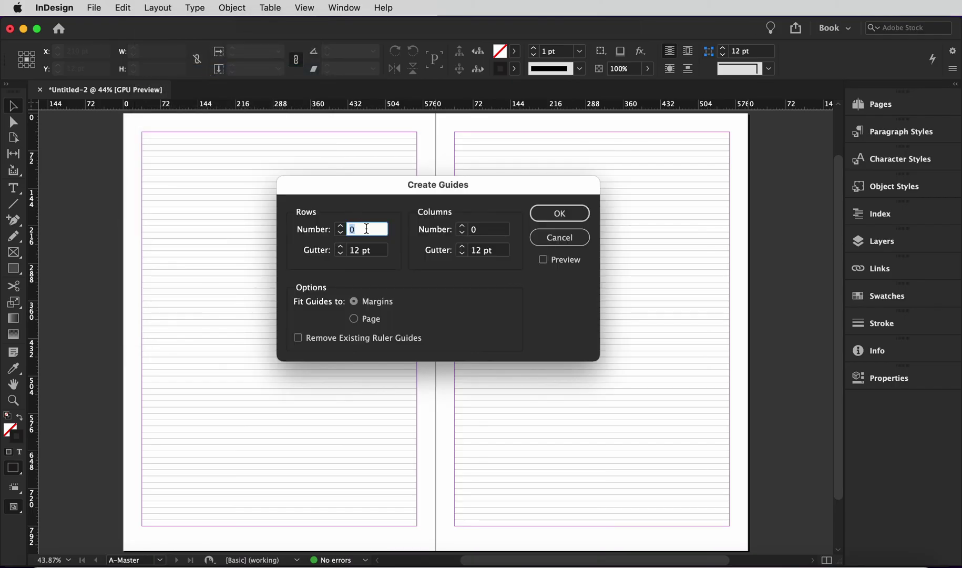
text(8)
click(494, 229)
text(6)
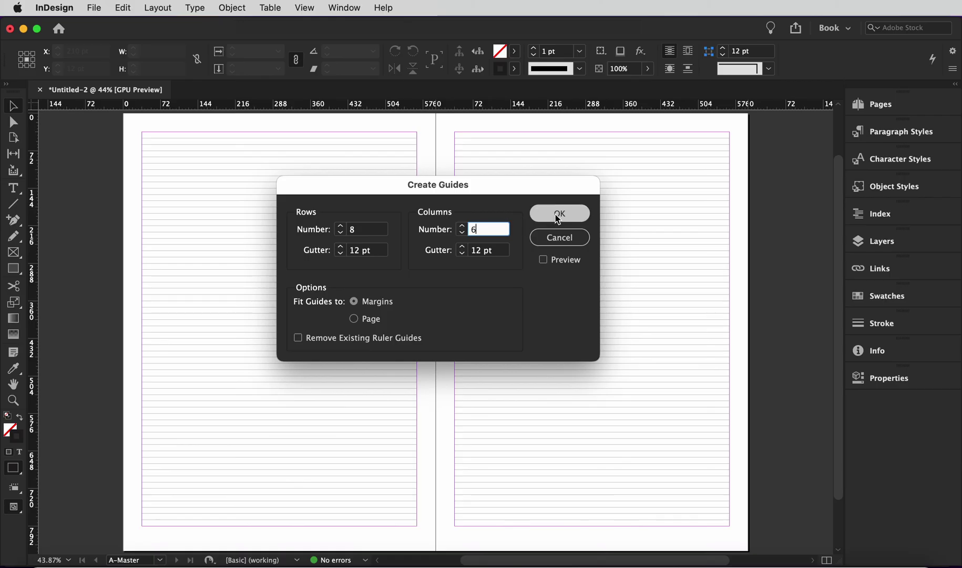
click(558, 214)
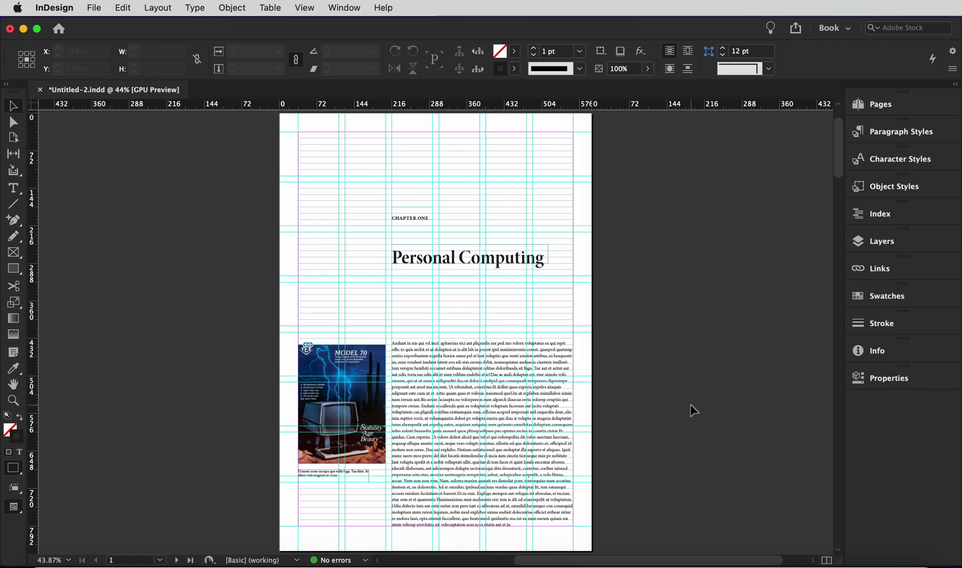
Step: Switch the chapter page to Preview screen mode with the W key
key(w)
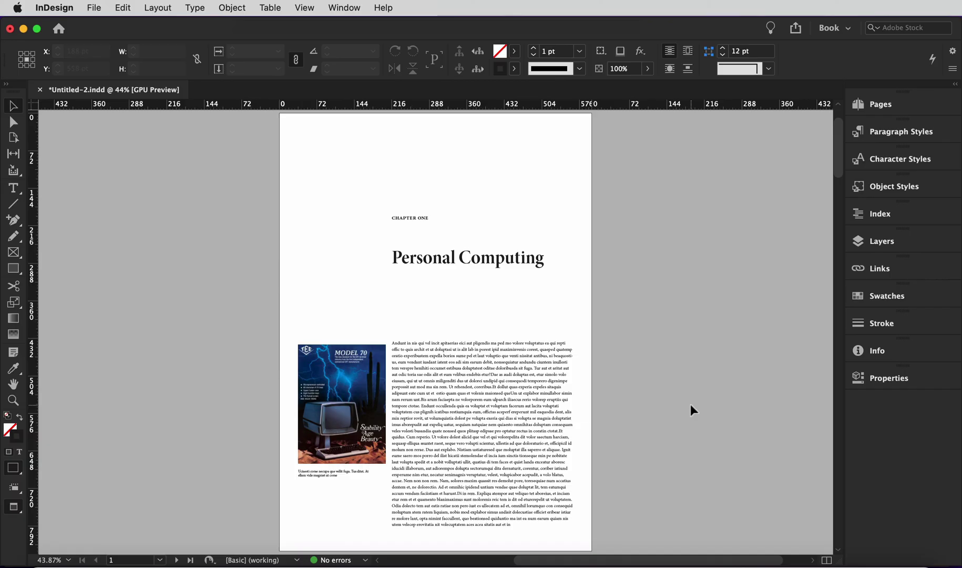